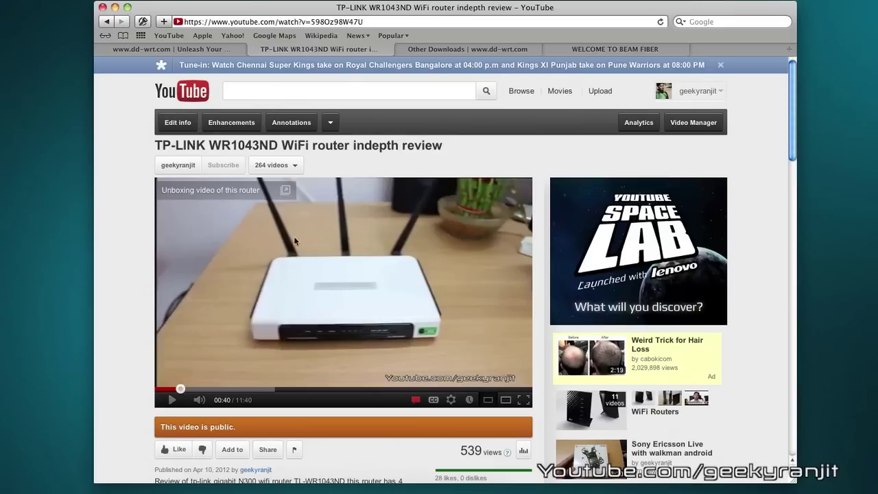
Switch to the dd-wrt.com tab showing the v24 SP1 (Build10020) stable release
click(220, 49)
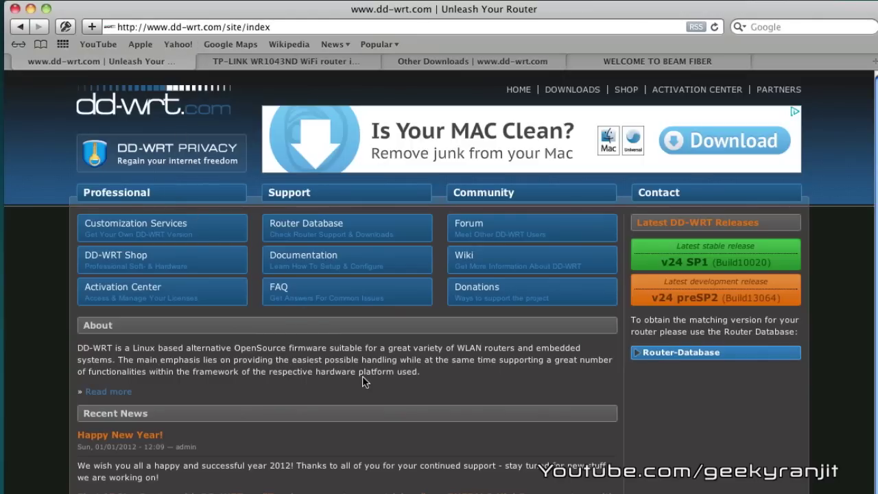
Look up TL-WR1043 in the Router Database and locate its firmware .bin downloads
click(315, 226)
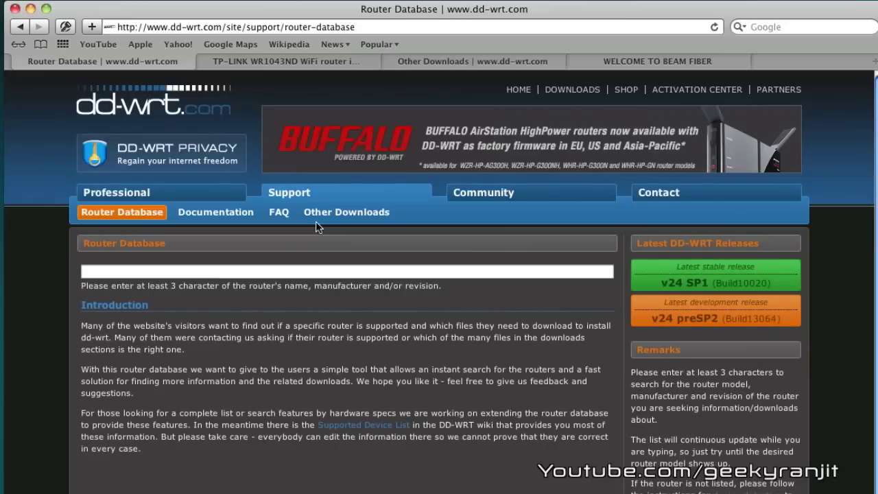
click(268, 274)
text(TL-W)
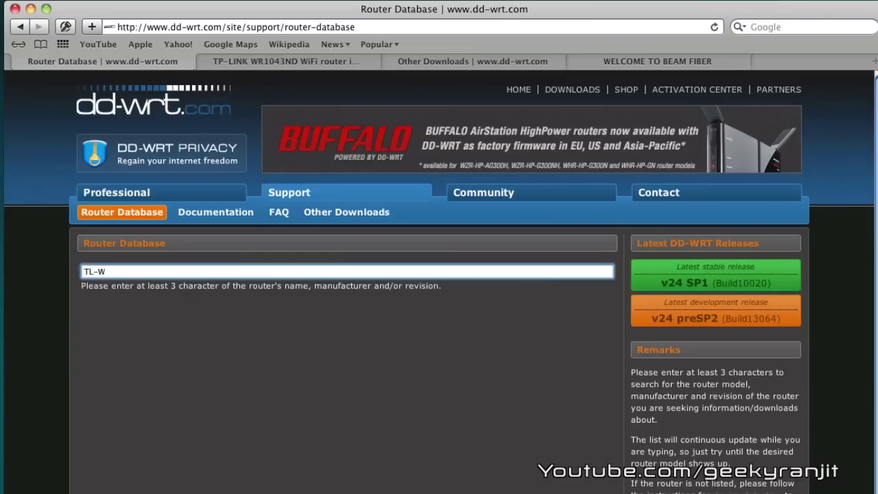
text(R10)
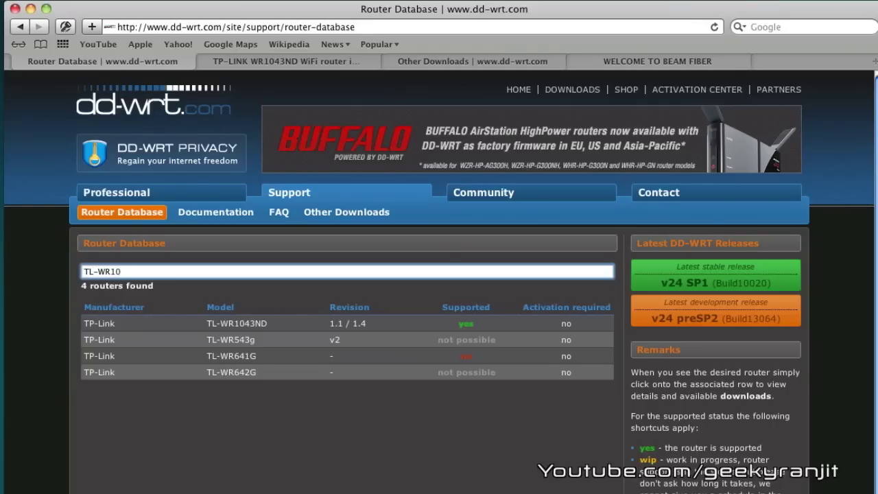
text(43)
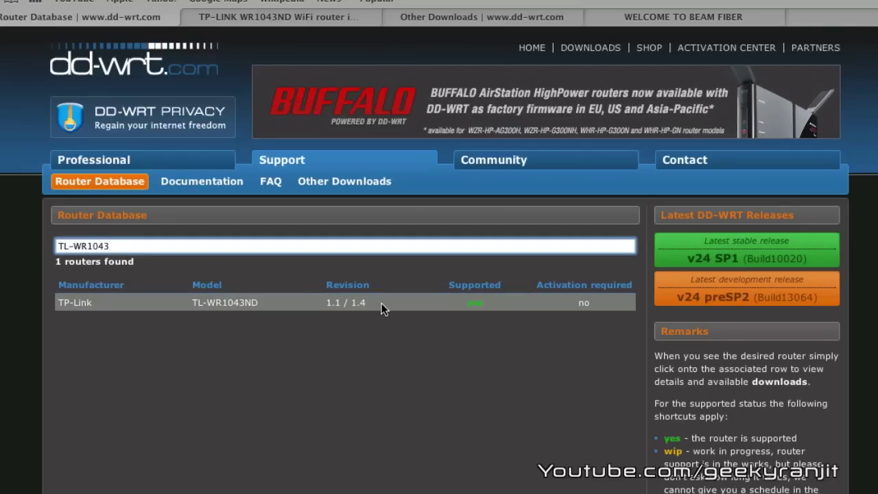
click(436, 19)
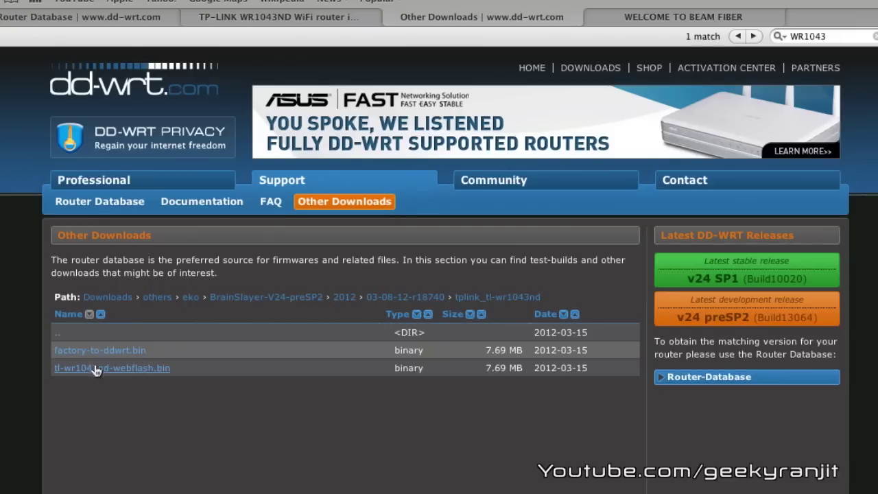
click(594, 23)
Log in to the router at 192.168.1.1 as admin with the default password
key(super+t)
text(192)
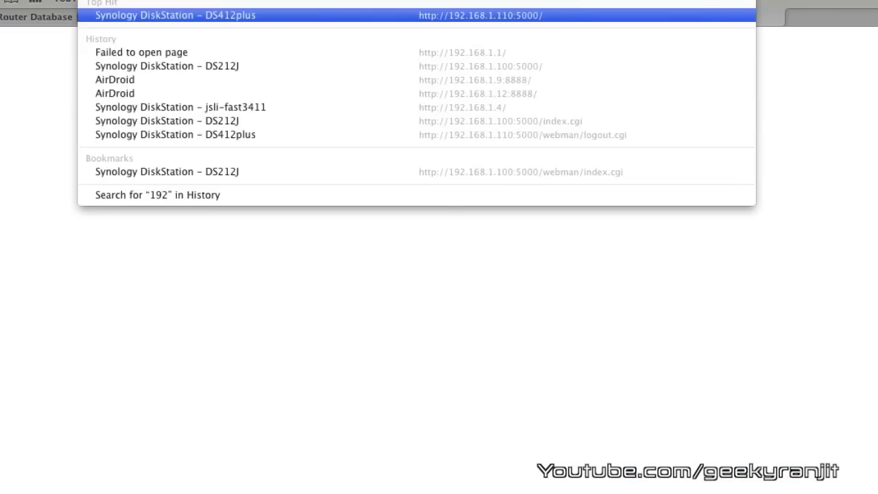
text(.168.1.1)
key(Return)
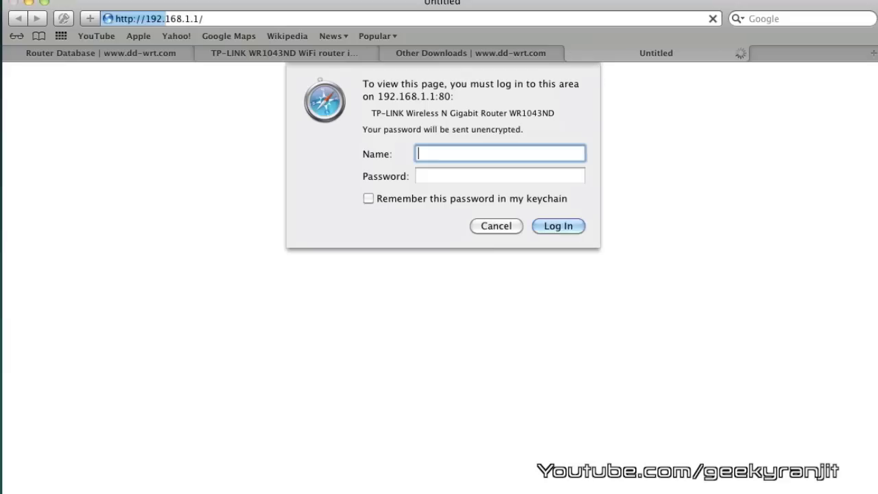
text(ADMIN)
key(Tab)
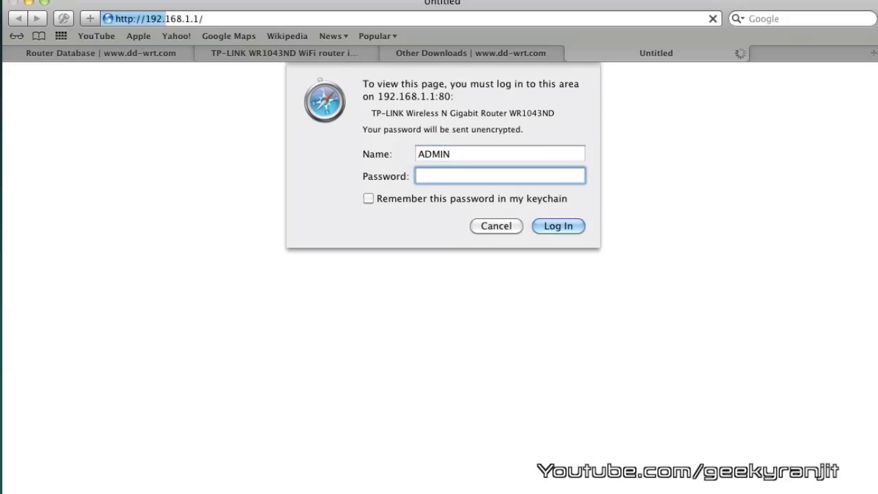
key(shift+Tab)
text(admin)
key(Tab)
text(admin)
key(Return)
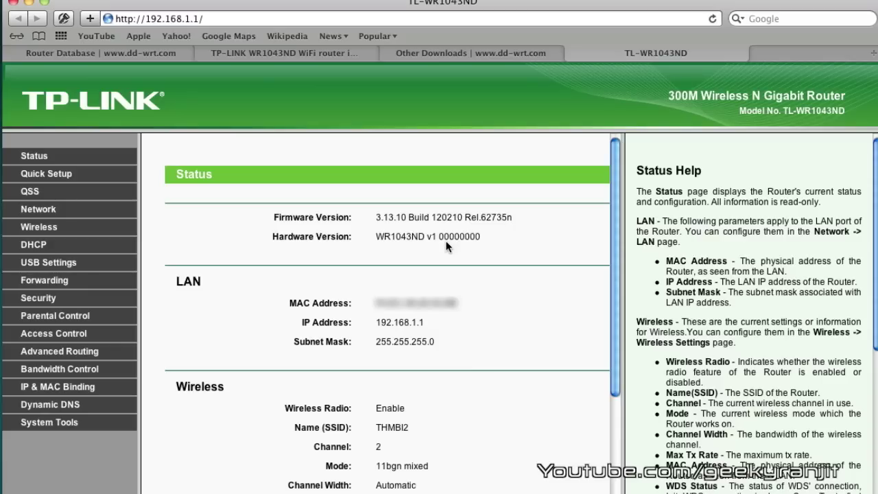
Choose tmp/factory-to-ddwrt.bin on the System Tools Firmware Upgrade page and start the upgrade
click(49, 428)
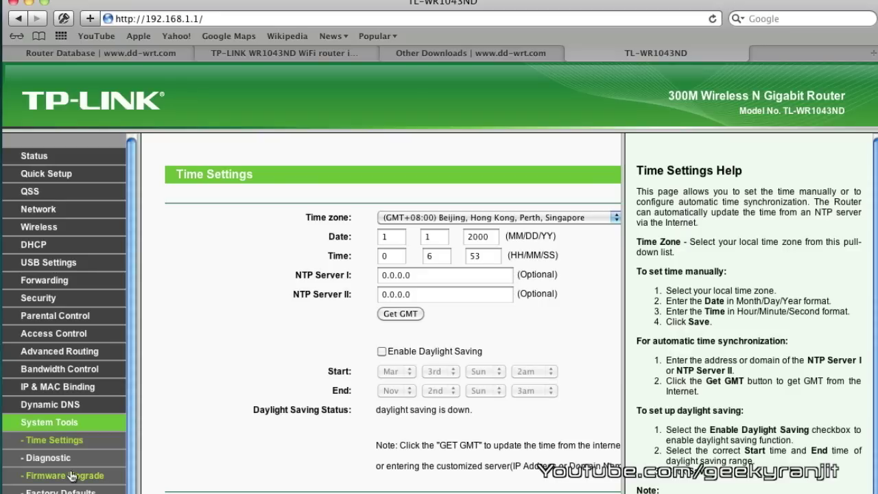
click(71, 475)
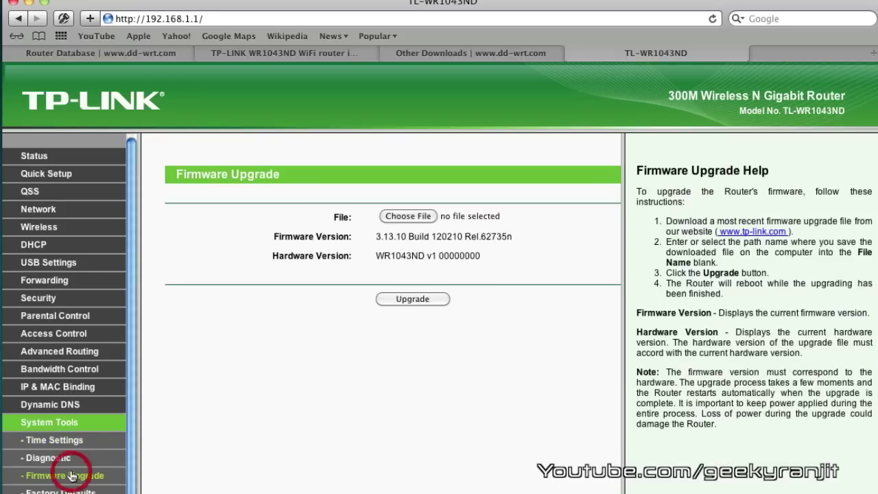
click(430, 216)
click(411, 112)
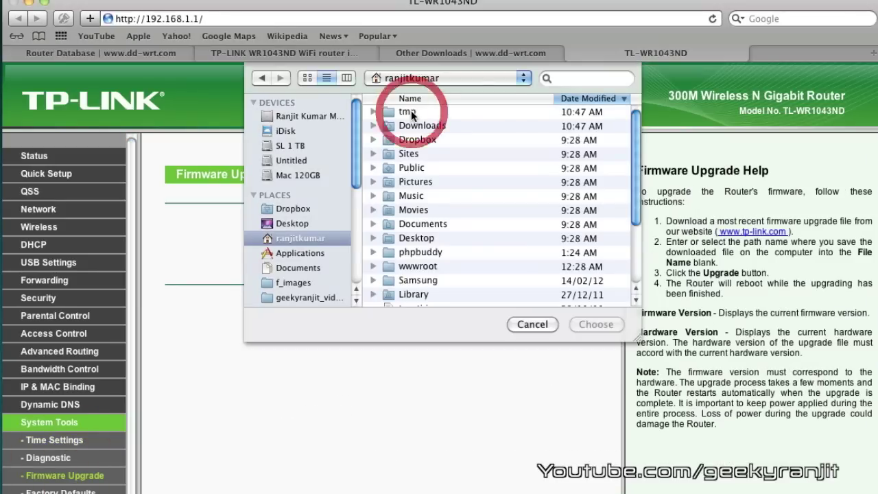
double_click(410, 112)
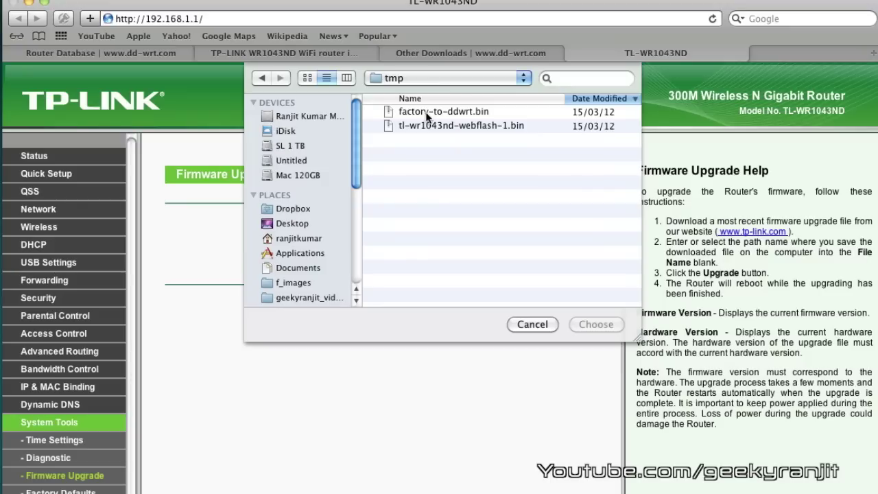
click(428, 113)
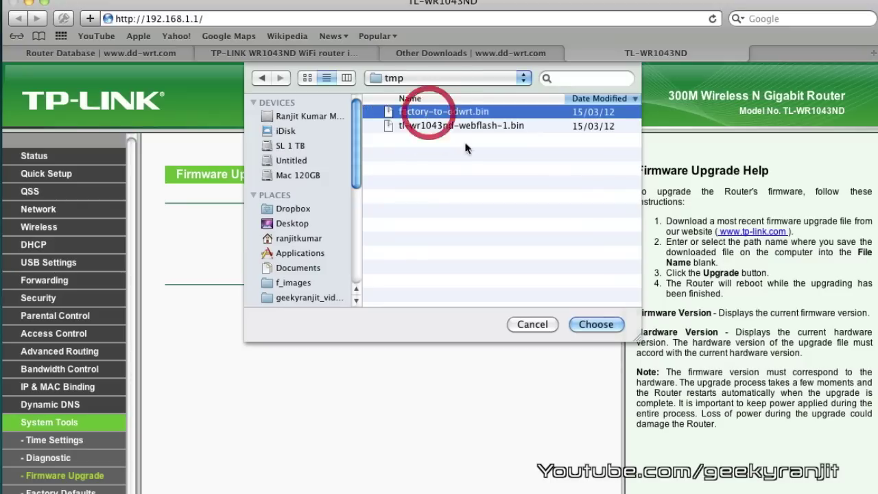
click(587, 324)
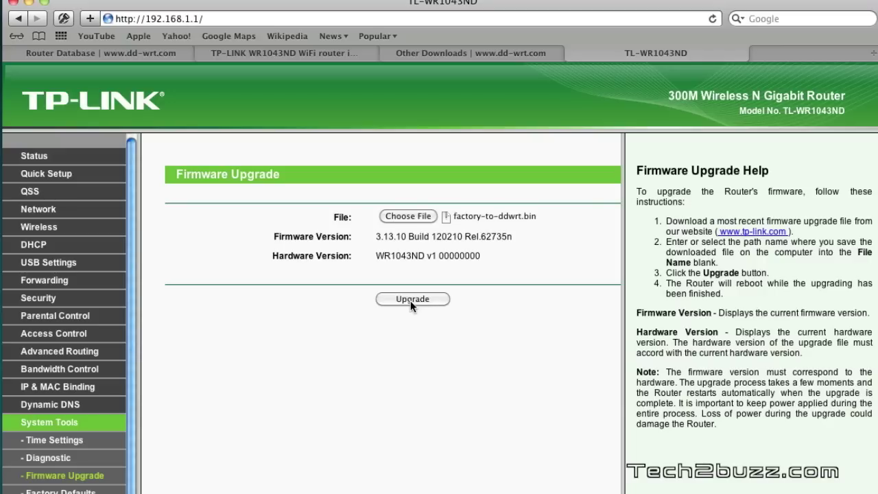
click(410, 300)
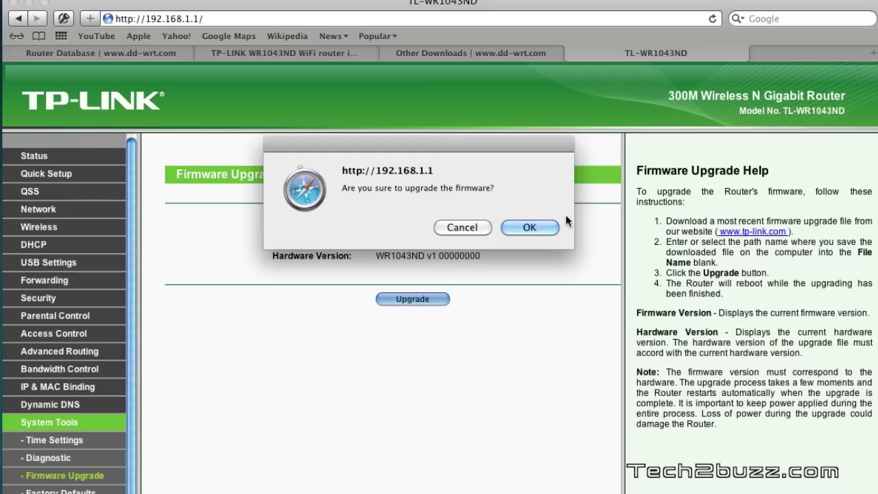
Confirm flashing the DD-WRT firmware and wait for the router to restart
click(530, 228)
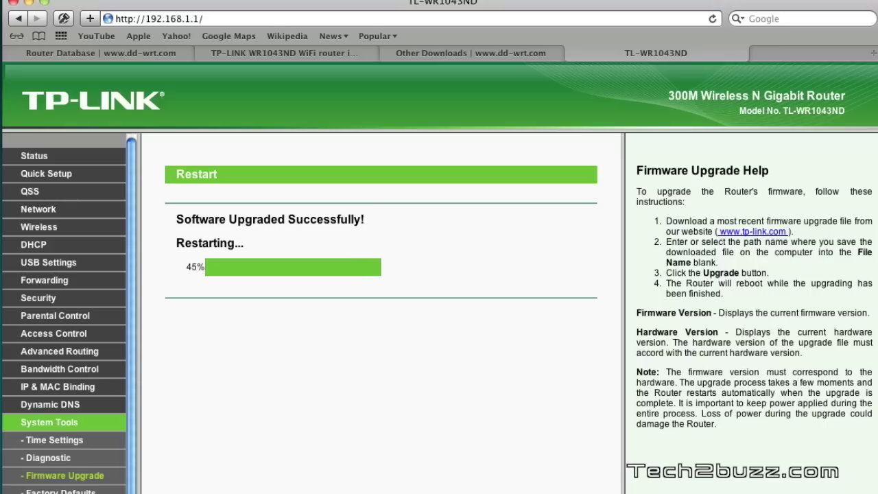
Open System Preferences from the Dock
click(310, 493)
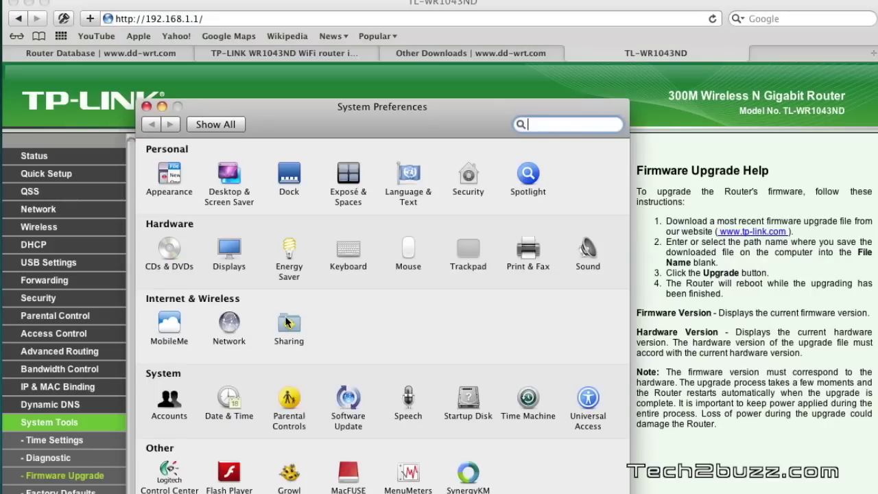
Verify in Network preferences that Ethernet is connected at 192.168.1.125, then return to Safari
click(222, 330)
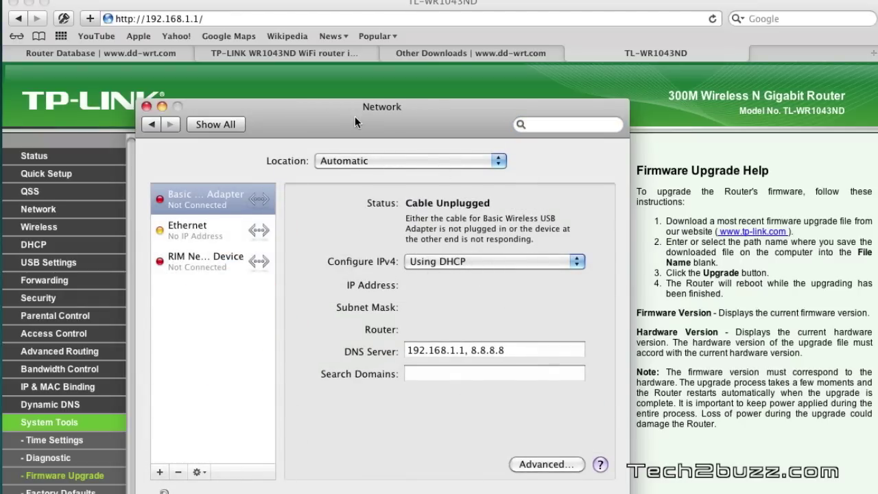
click(195, 230)
drag(391, 123, 644, 145)
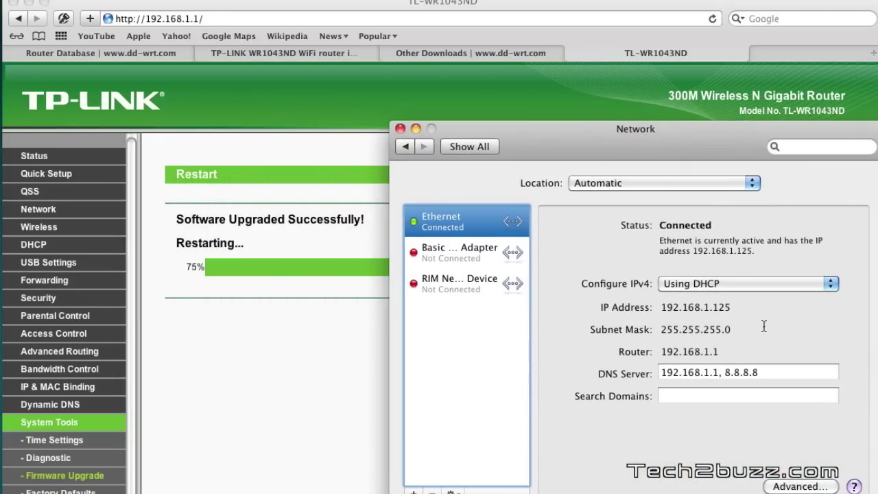
click(285, 380)
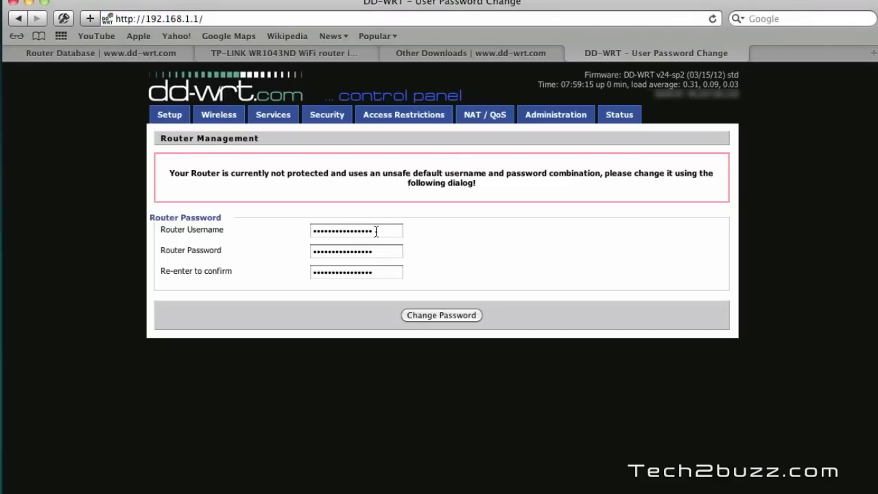
Enter a new router username, set and confirm a new password, and save with Change Password
click(376, 231)
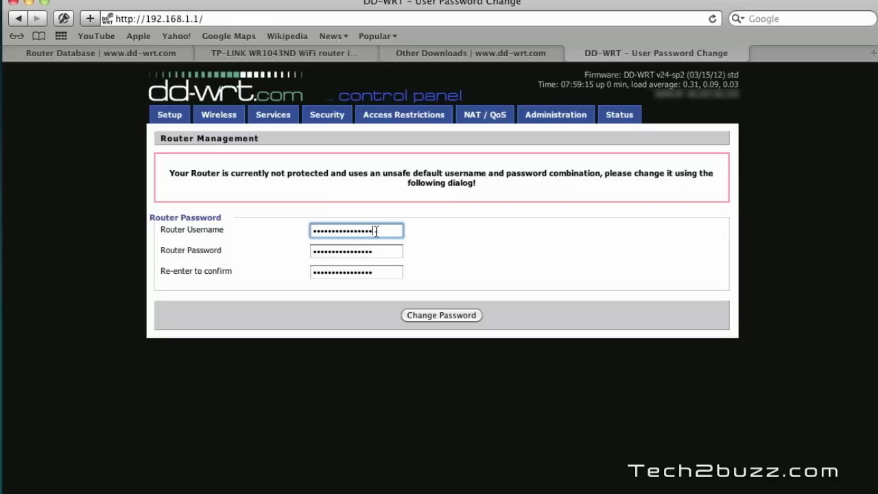
key(BackSpace)
key(BackSpace)
key(BackSpace)
key(BackSpace)
key(BackSpace)
key(BackSpace)
key(BackSpace)
key(BackSpace)
key(BackSpace)
key(BackSpace)
key(BackSpace)
key(BackSpace)
key(BackSpace)
key(BackSpace)
key(BackSpace)
key(BackSpace)
text(admin)
key(Tab)
text(admin)
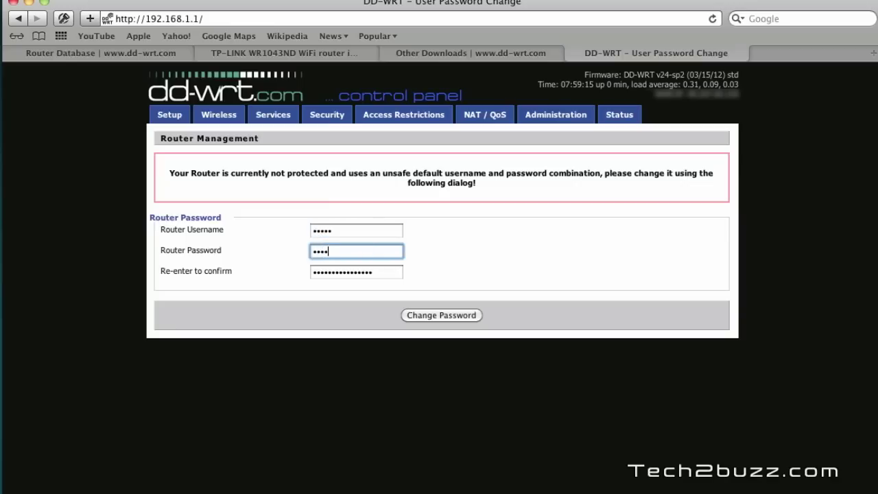
key(Tab)
text(admin)
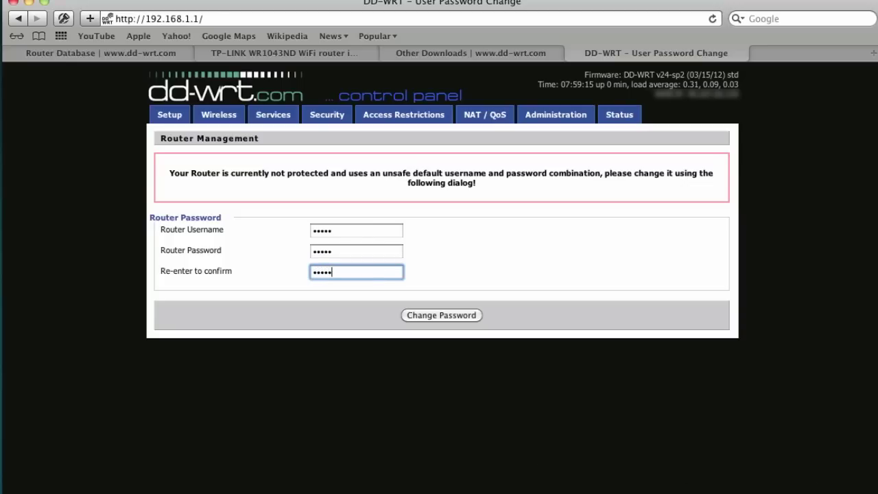
click(423, 312)
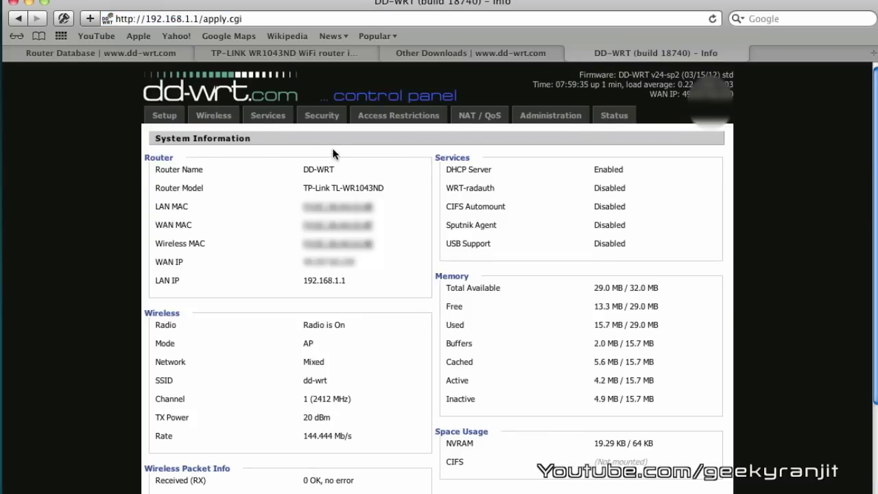
Open the Wireless settings, keeping the wireless mode as AP
click(220, 121)
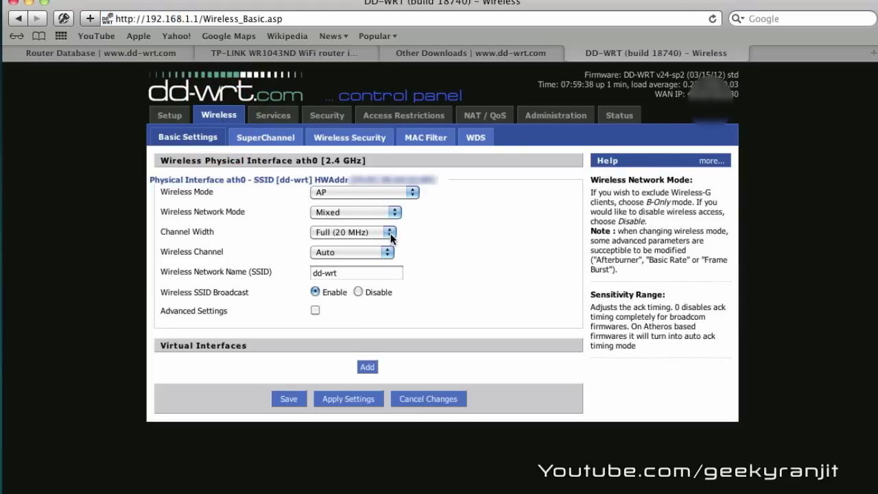
click(393, 190)
click(393, 191)
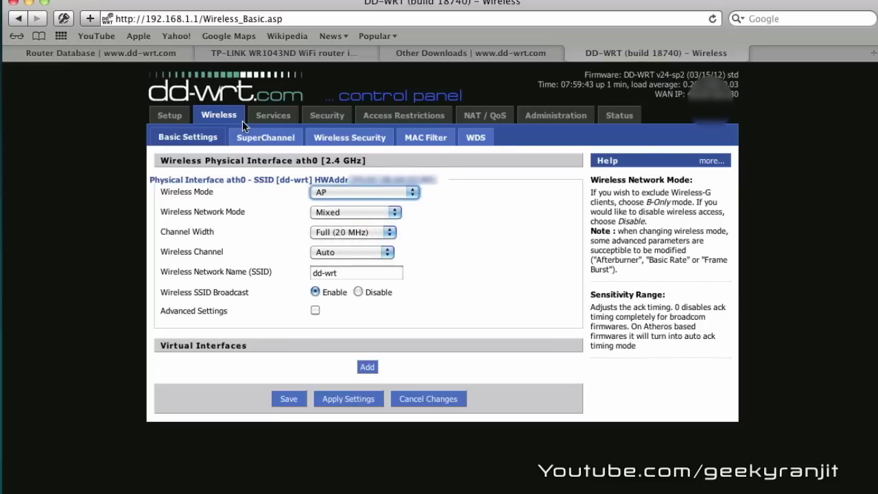
Set Wireless Security to WPA2 Personal with AES encryption and enter the WPA shared key
click(352, 137)
click(381, 193)
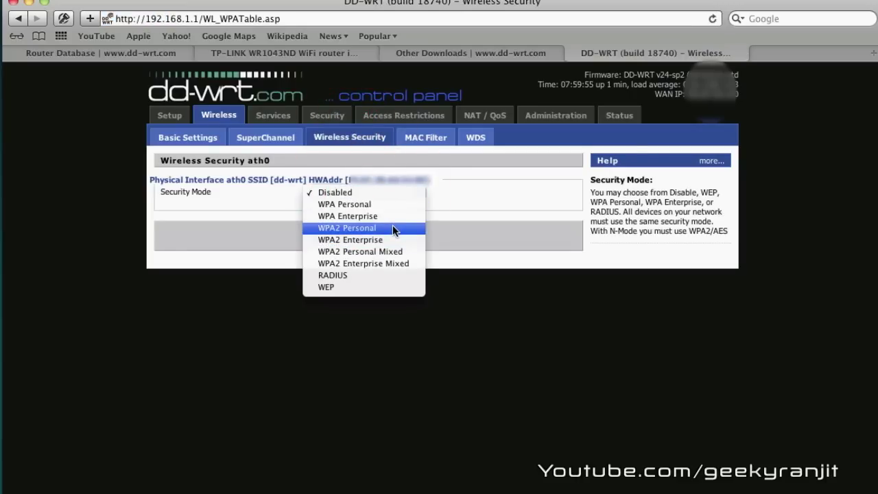
click(392, 227)
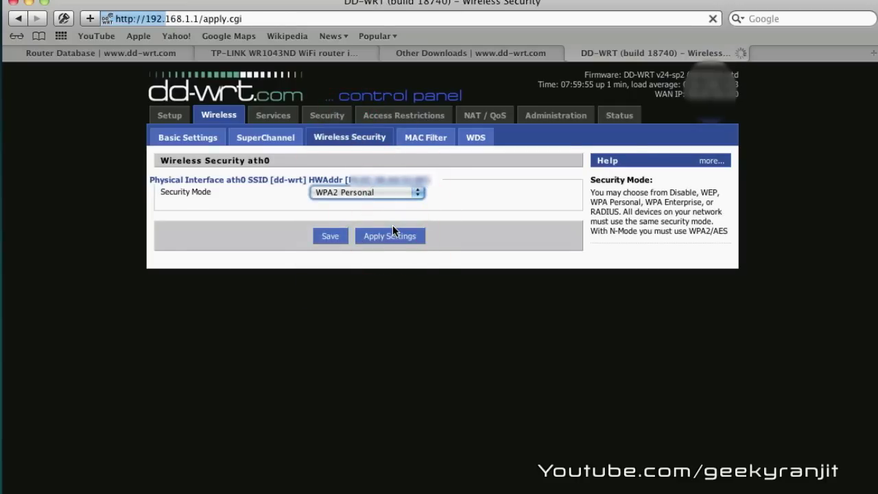
click(363, 215)
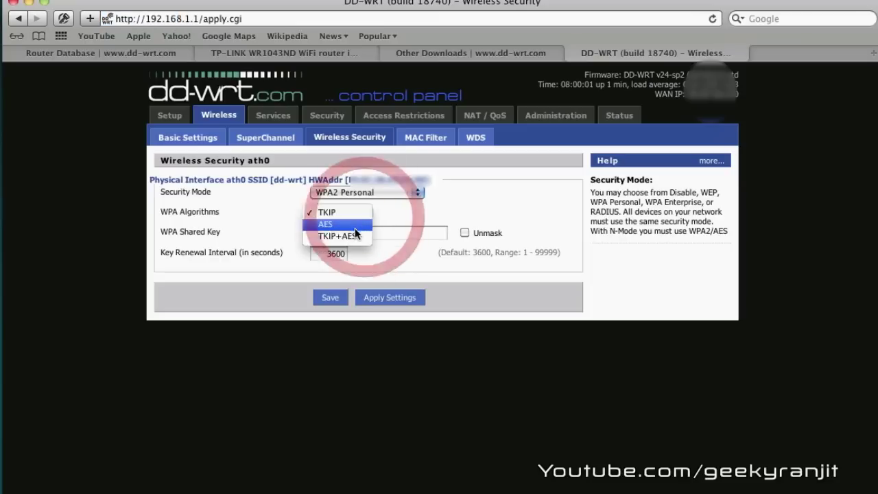
click(346, 225)
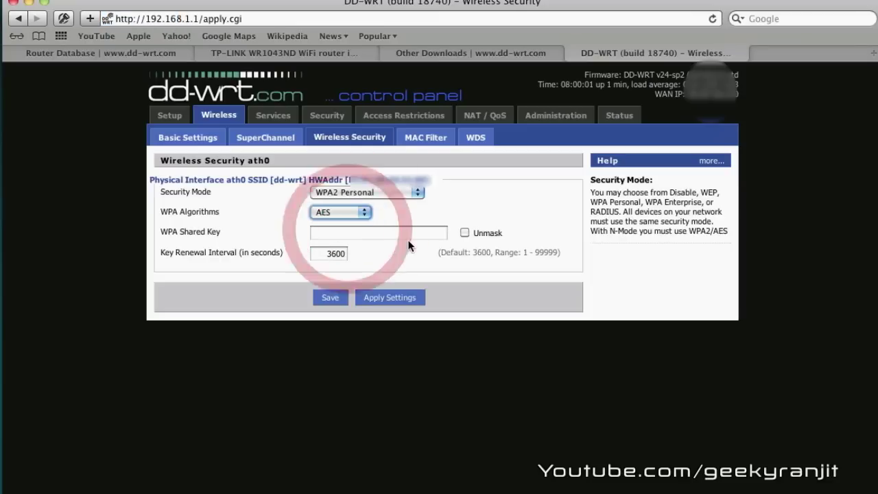
click(397, 233)
text(••••)
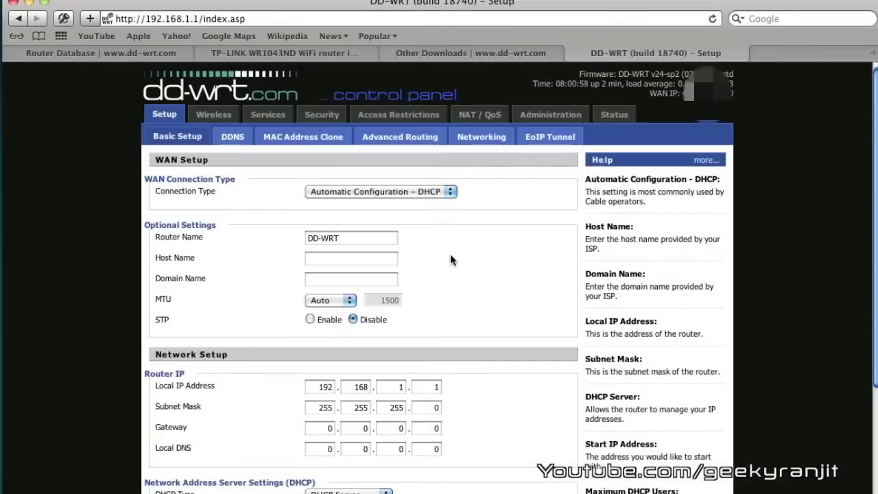
key(super+t)
Load tech2buzz.com to confirm internet access, then return to the DD-WRT Setup page
text(tech2buzz.com/)
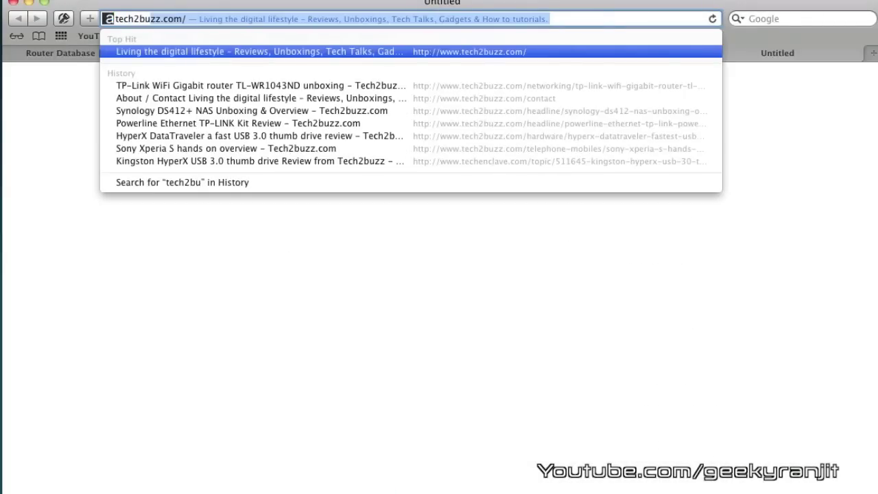
key(Return)
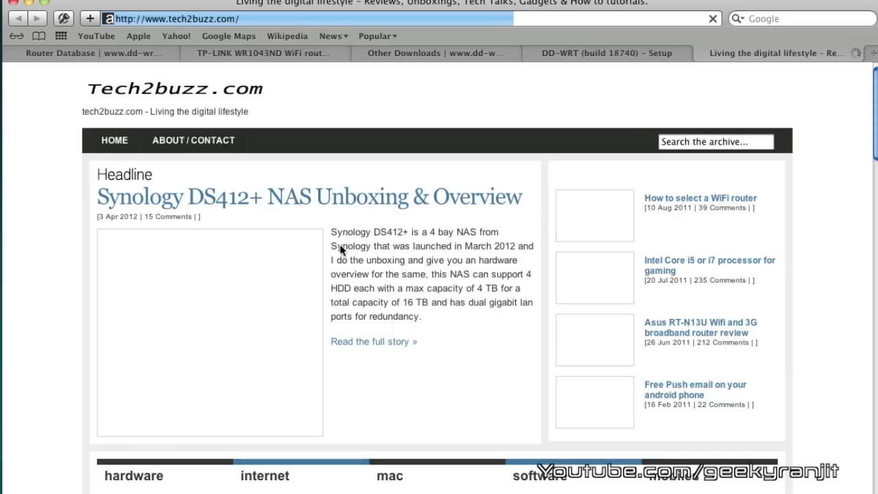
click(388, 198)
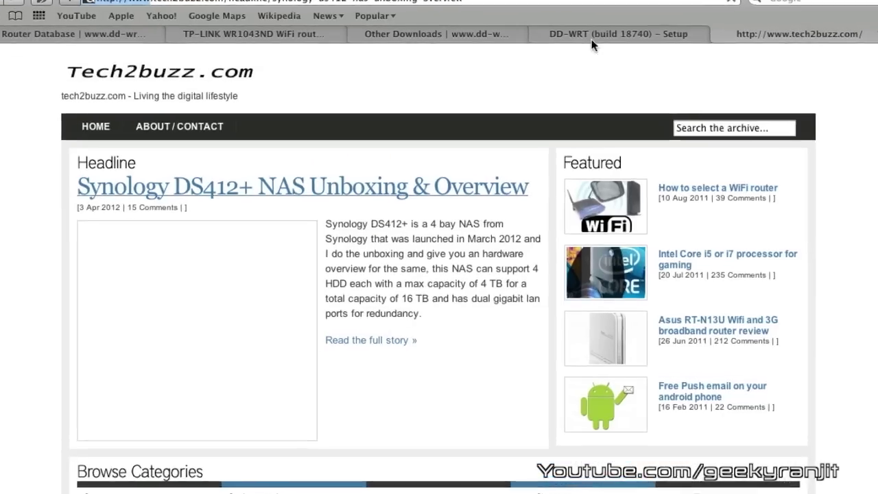
click(591, 39)
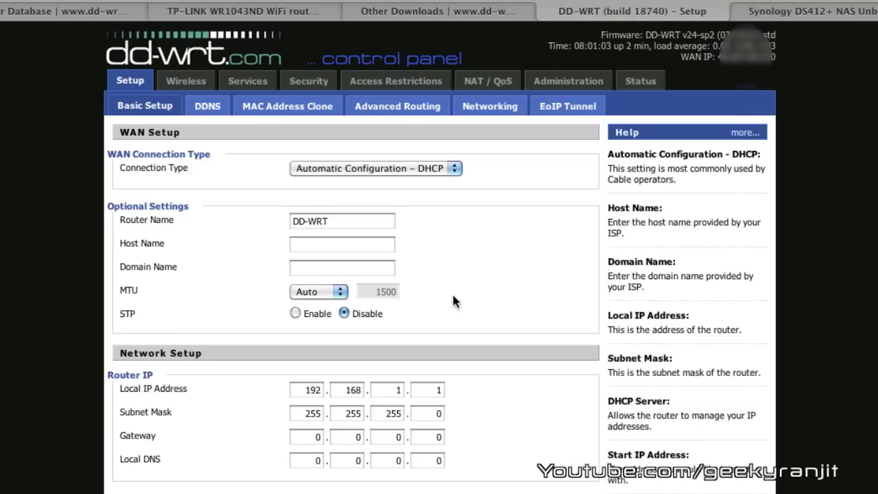
click(641, 81)
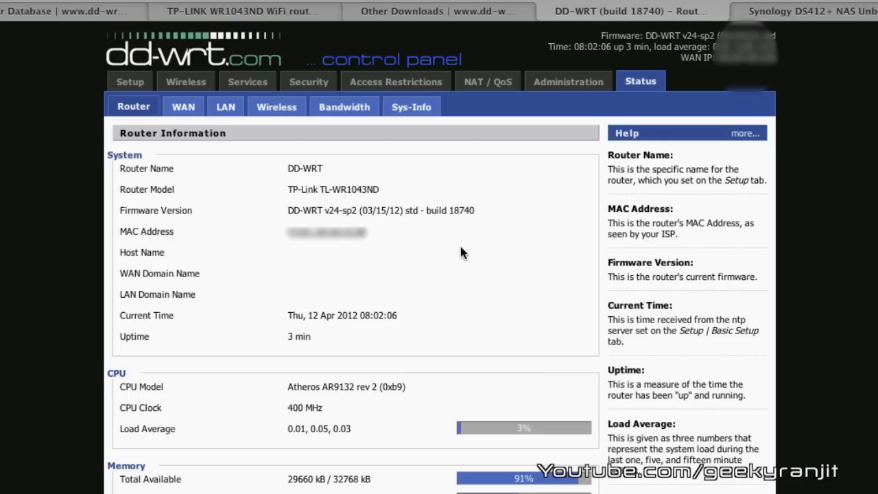
scroll(459, 247, down, 5)
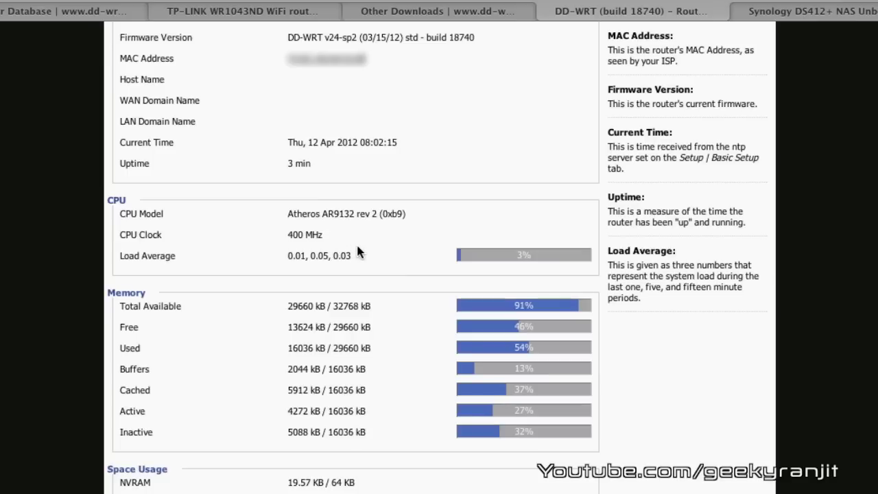